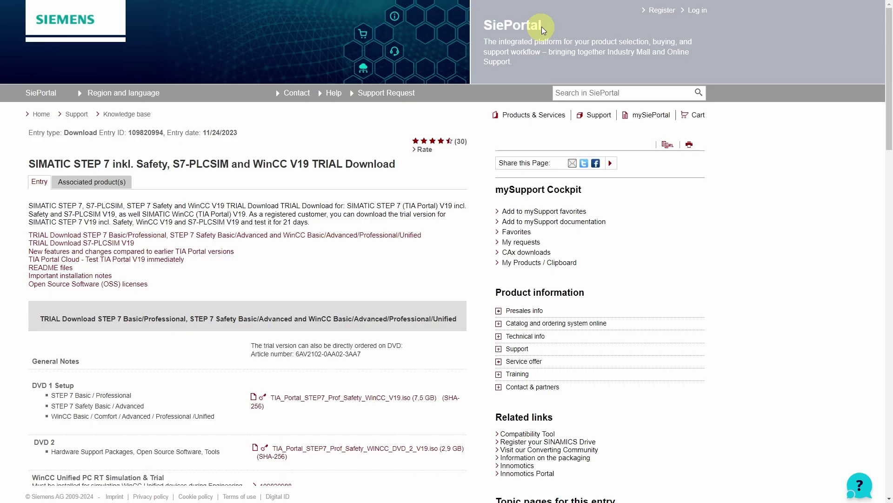
- Register a new SiePortal account with e-mail, name, country, language and password, then submit it
left_click(666, 14)
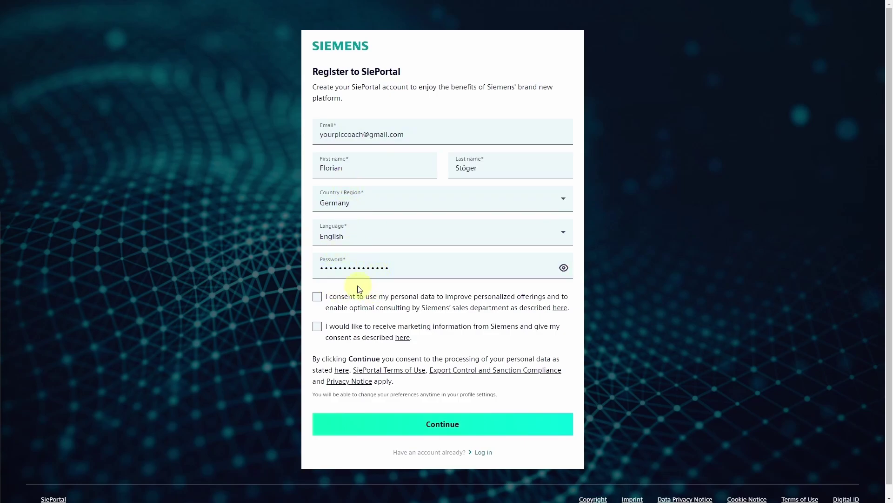
scroll(473, 395, "down", 1)
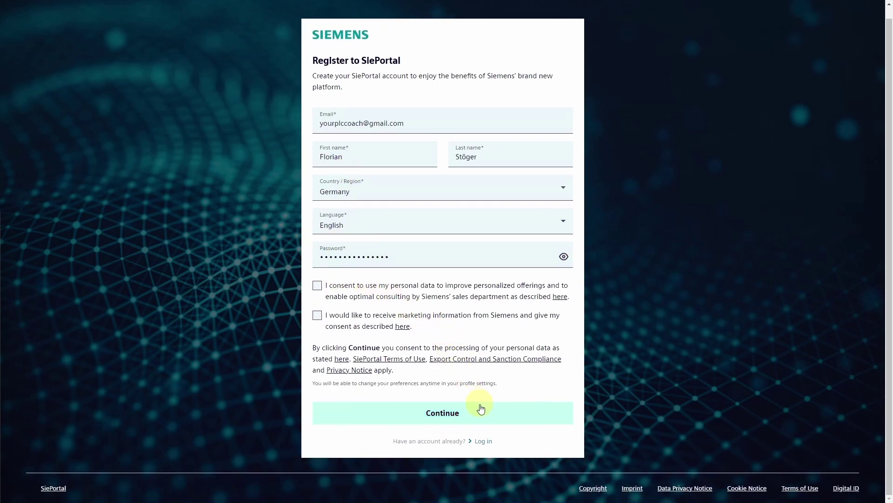
left_click(481, 408)
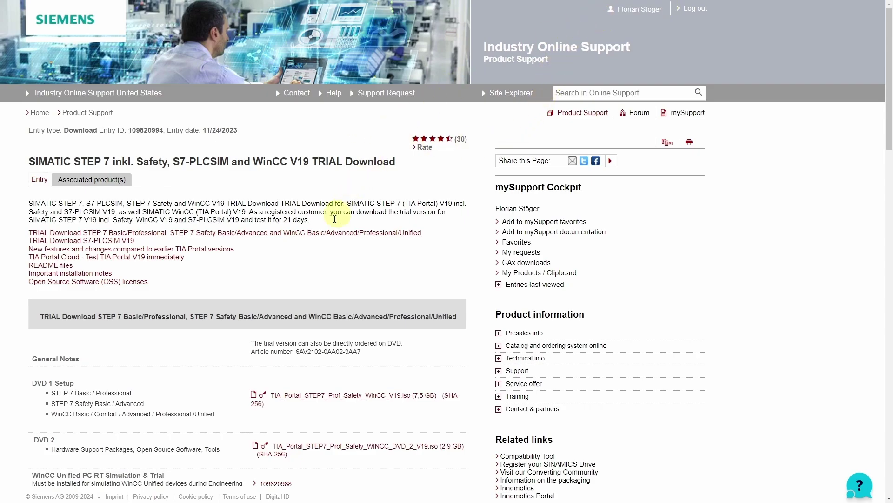
- Download the 7.5 GB TIA_Portal_STEP7_Prof_Safety_WinCC_V19.iso DVD 1 image and highlight 'PLCSIM V19' in the heading
scroll(315, 257, "down", 4)
scroll(315, 257, "down", 1)
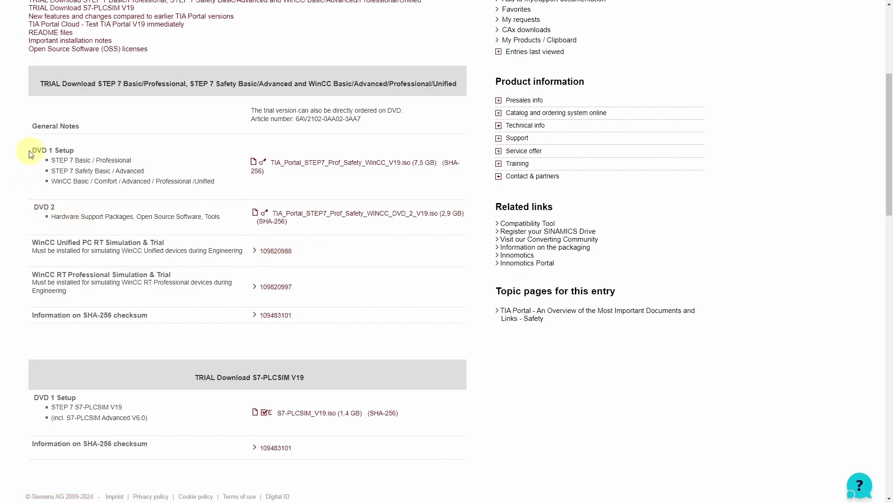
left_click(341, 163)
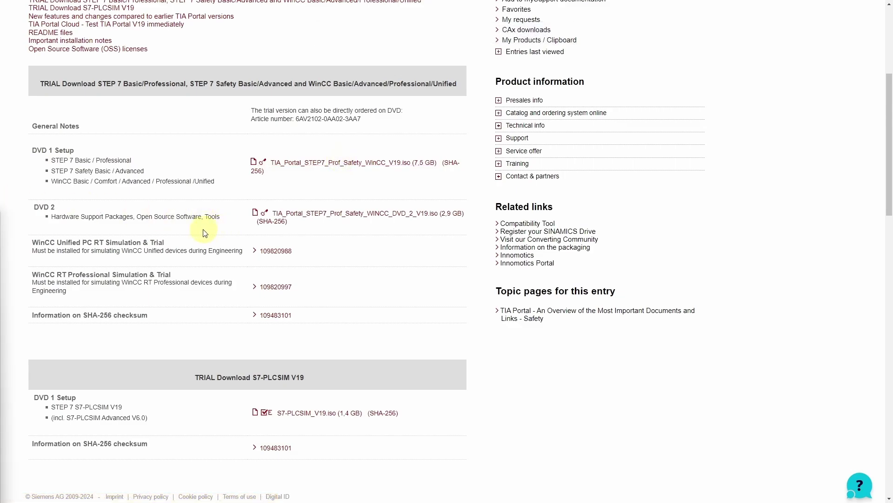
scroll(203, 229, "down", 4)
left_click_drag(263, 191, 311, 196)
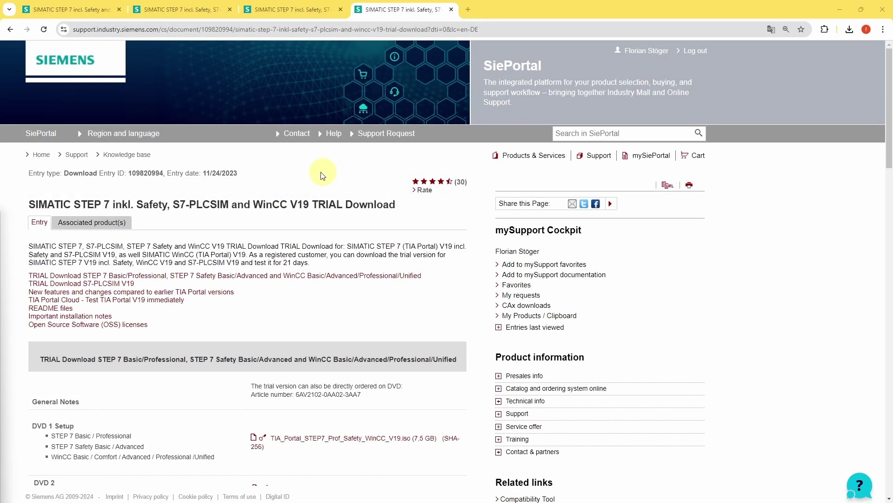
- Browse the V16, V17 and V18 trial download pages, reading through V18 and then V16
left_click(96, 13)
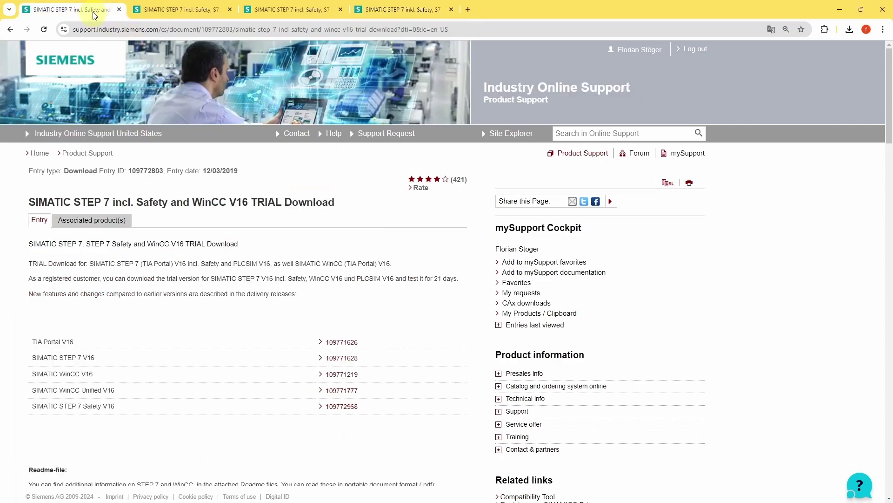
left_click(187, 12)
left_click(280, 14)
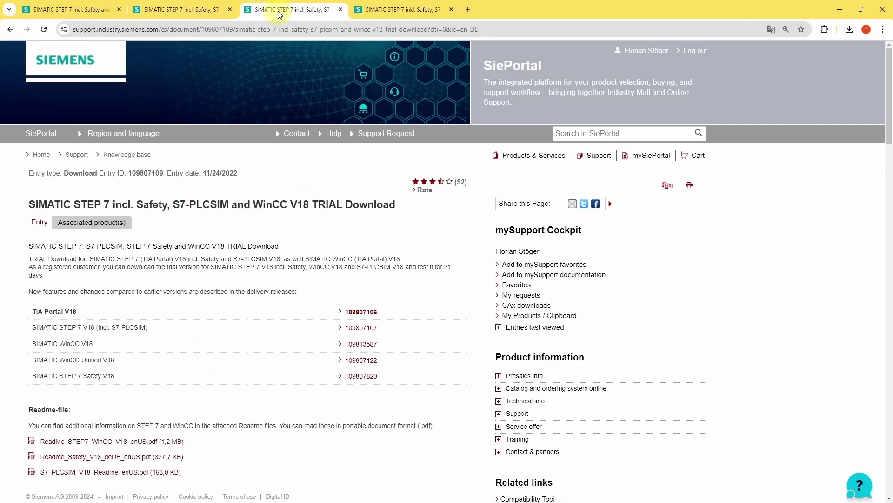
scroll(259, 163, "down", 3)
scroll(259, 167, "down", 4)
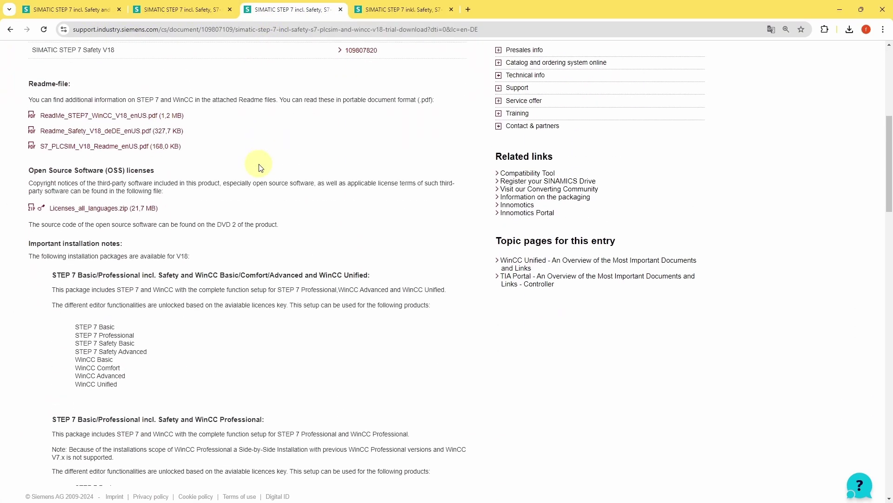
scroll(259, 167, "down", 10)
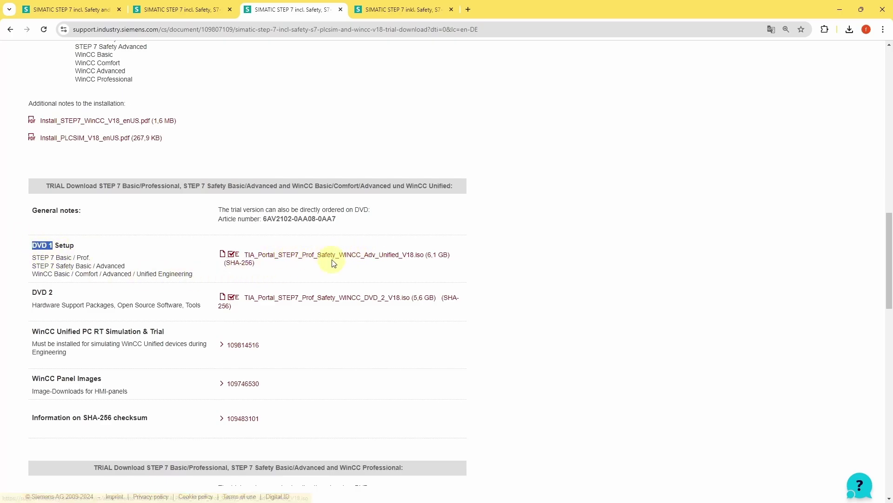
left_click(93, 9)
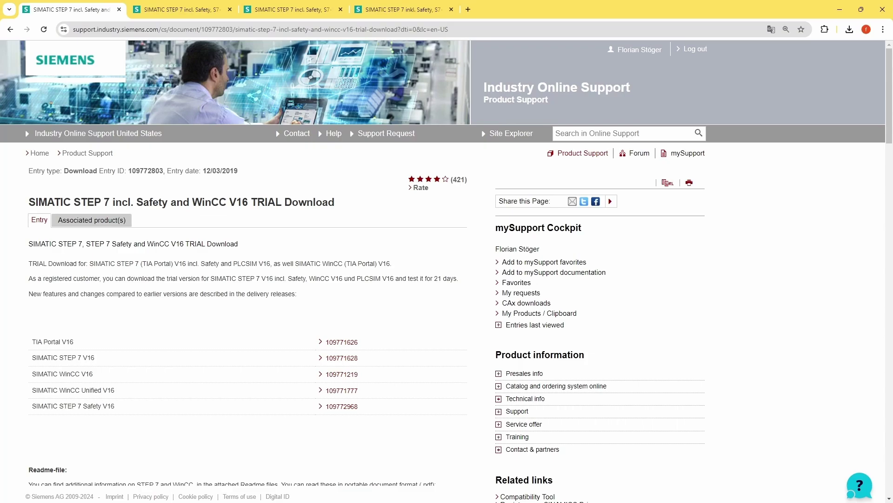
scroll(308, 176, "down", 20)
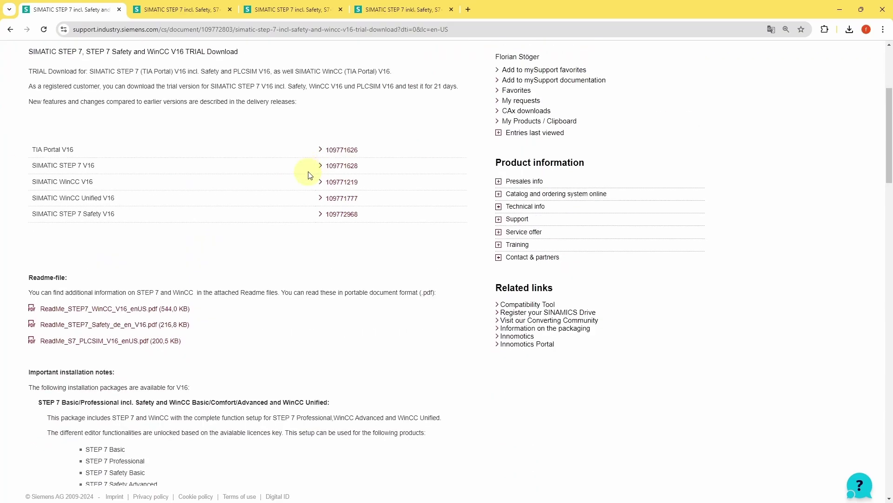
scroll(308, 176, "down", 1)
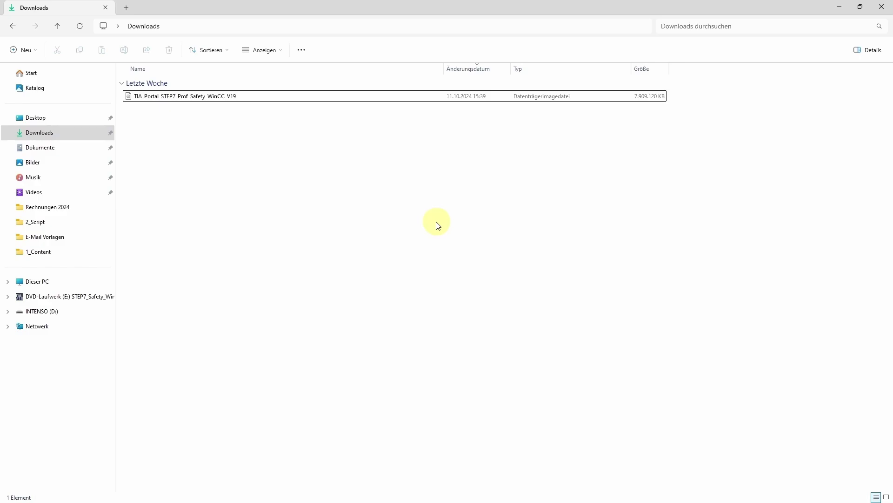
- Mount the downloaded V19 ISO and run the Start program from drive E:
double_click(243, 97)
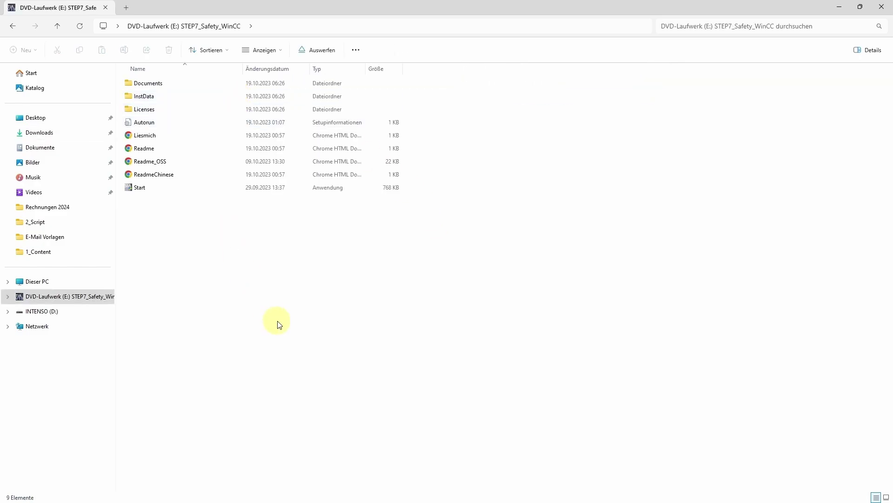
left_click(139, 191)
double_click(140, 191)
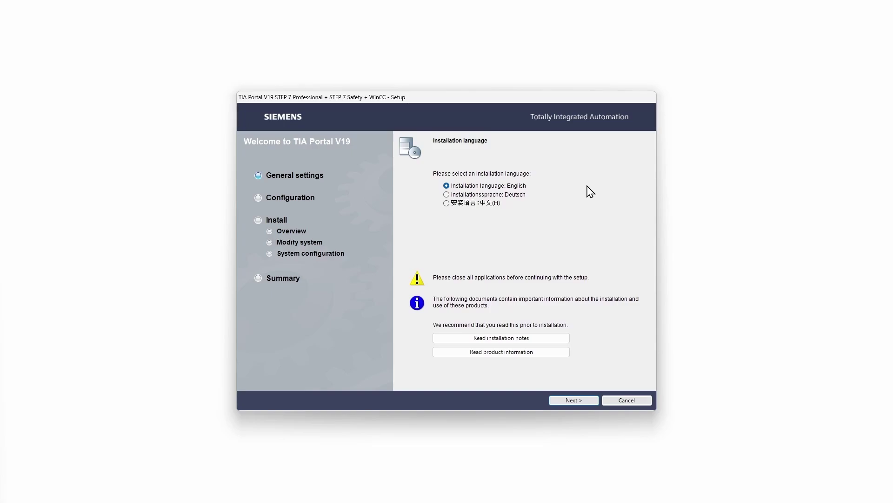
- Keep English as installation language and advance past the product languages and Information pages
left_click(575, 399)
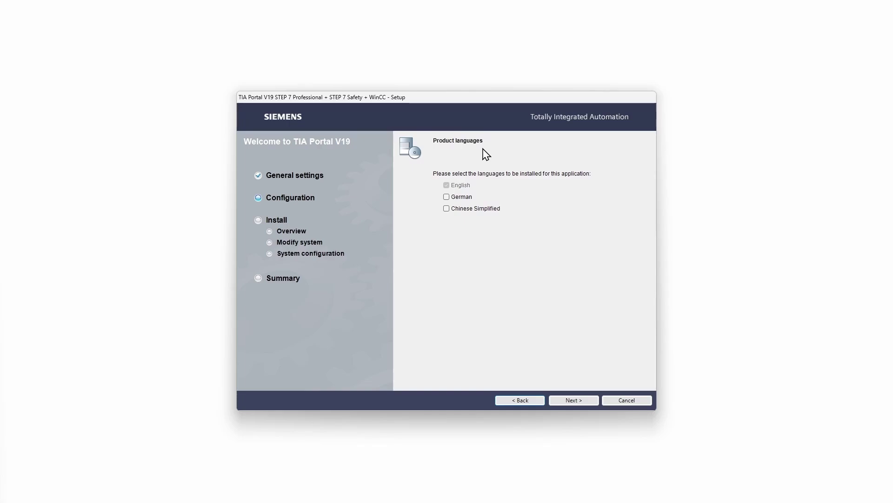
left_click(590, 400)
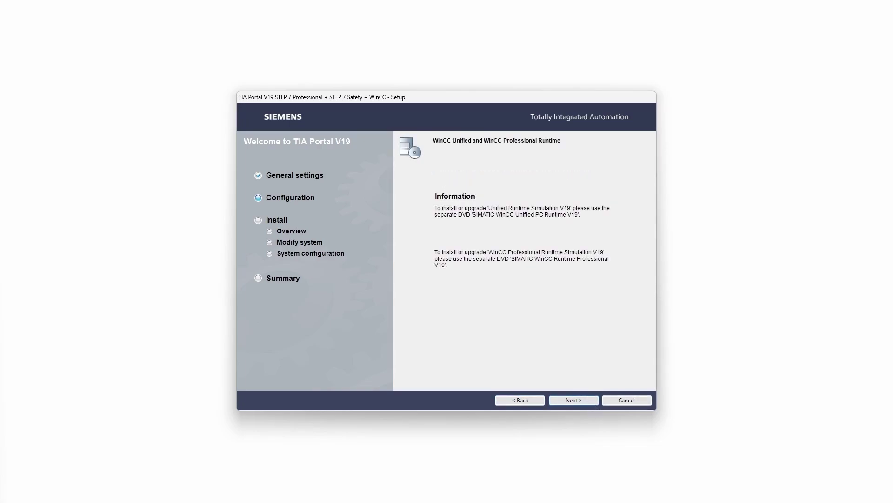
left_click(584, 396)
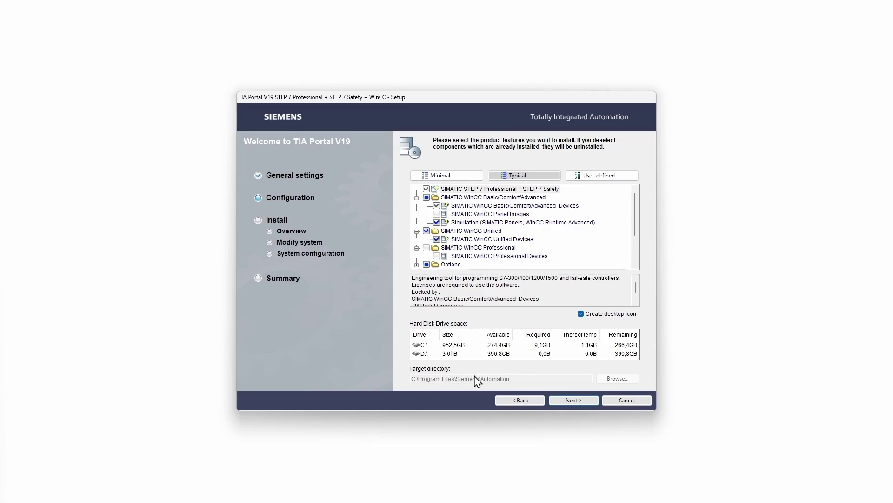
- Keep the Typical features, accept the license and security conditions, and continue
left_click(575, 402)
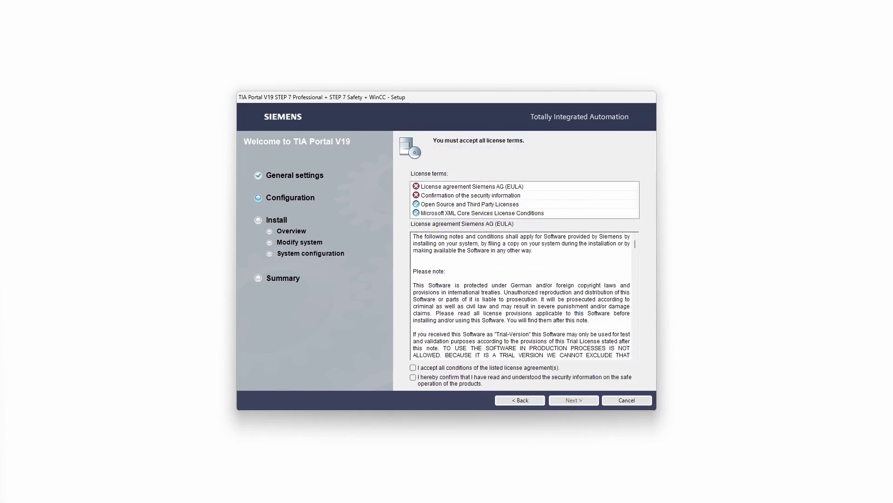
left_click(414, 368)
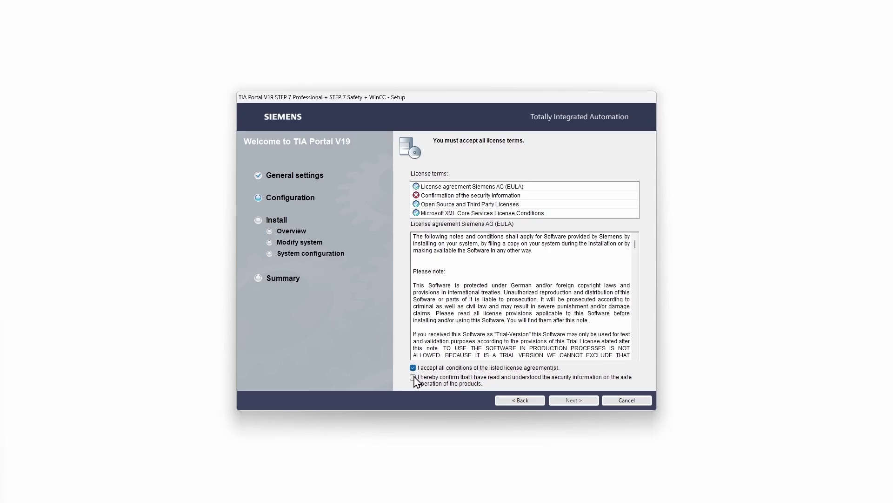
left_click(414, 378)
scroll(504, 280, "down", 15)
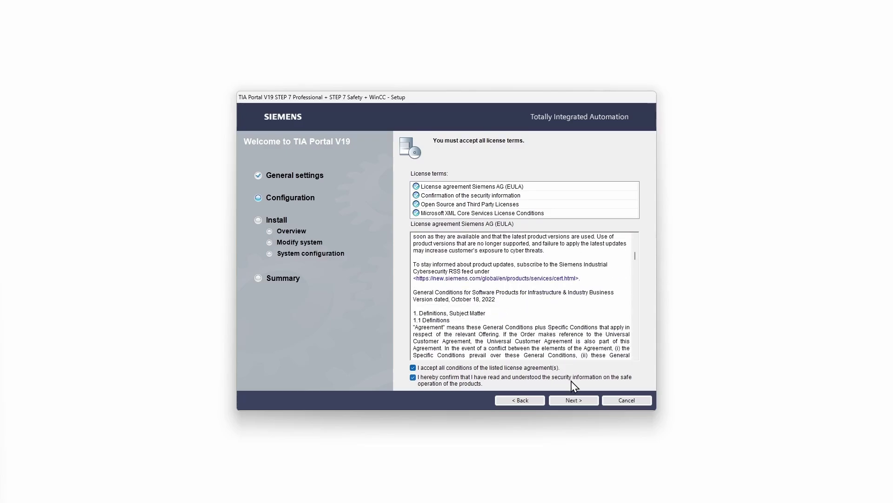
left_click(576, 400)
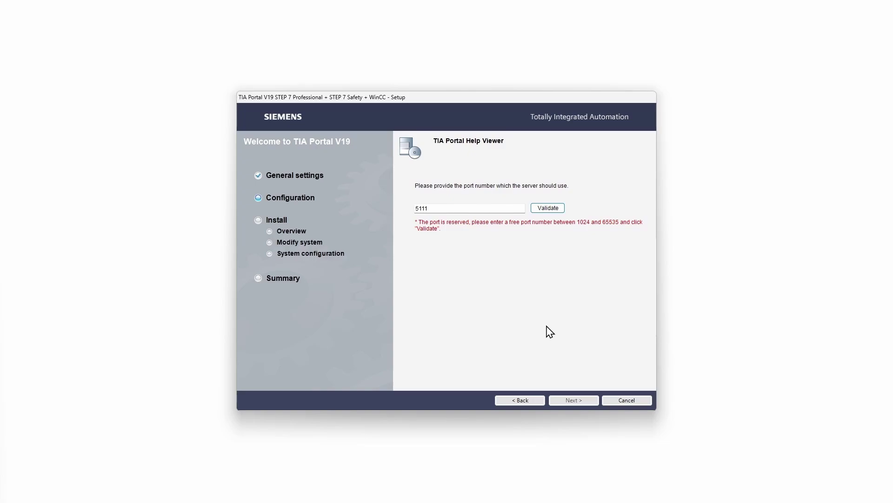
- Change the Help Viewer port from 5111 to 5112, validate it, and continue
left_click(485, 206)
key("BackSpace")
type("2")
left_click(555, 207)
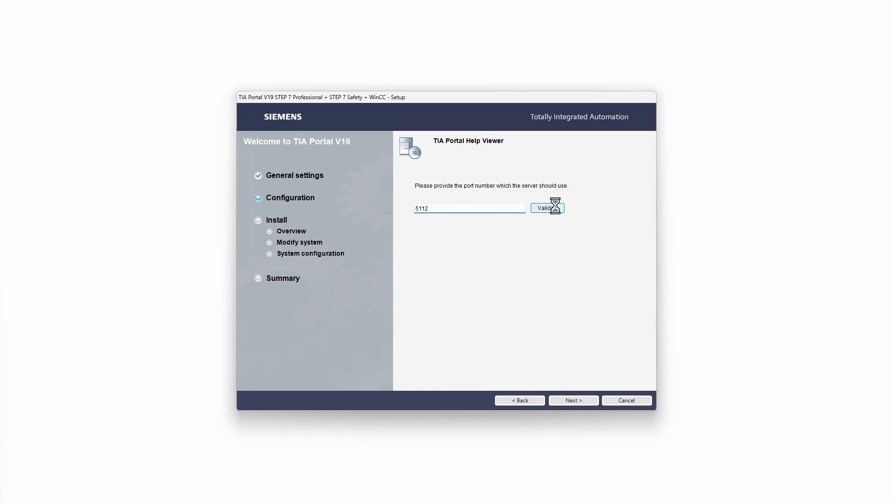
left_click(573, 400)
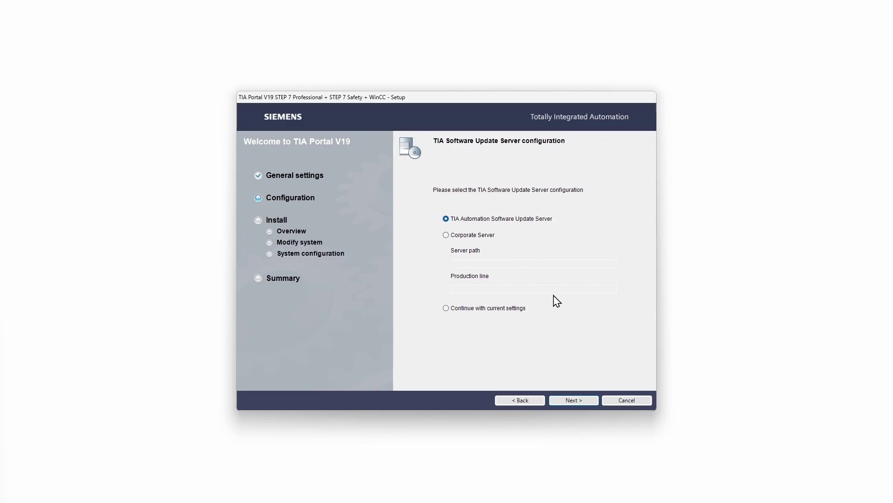
- Keep the default update server and accept the security and permissions settings
left_click(585, 402)
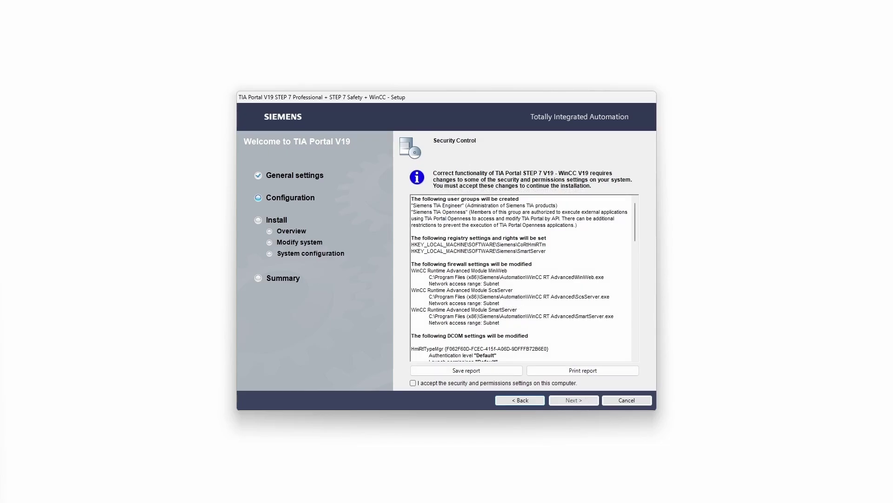
left_click(414, 382)
left_click(577, 398)
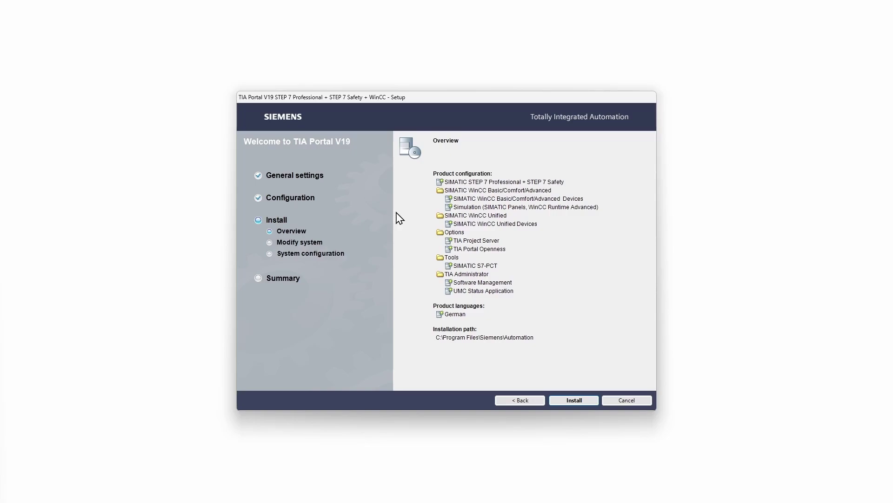
- Start installing the TIA Portal V19 products listed in the overview
left_click(575, 399)
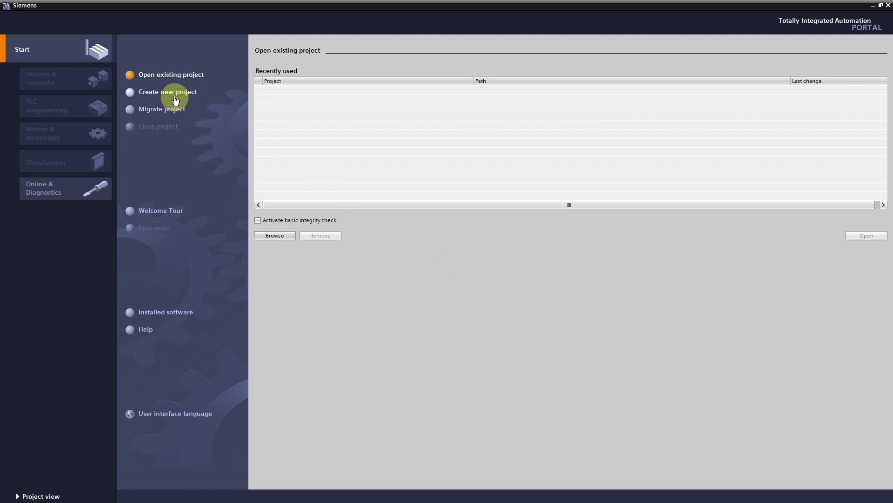
- Create a new project named MyNewProject, replacing the default name Project7
left_click(173, 96)
left_click(371, 70)
left_click_drag(382, 70, 315, 71)
type("MyNewProject")
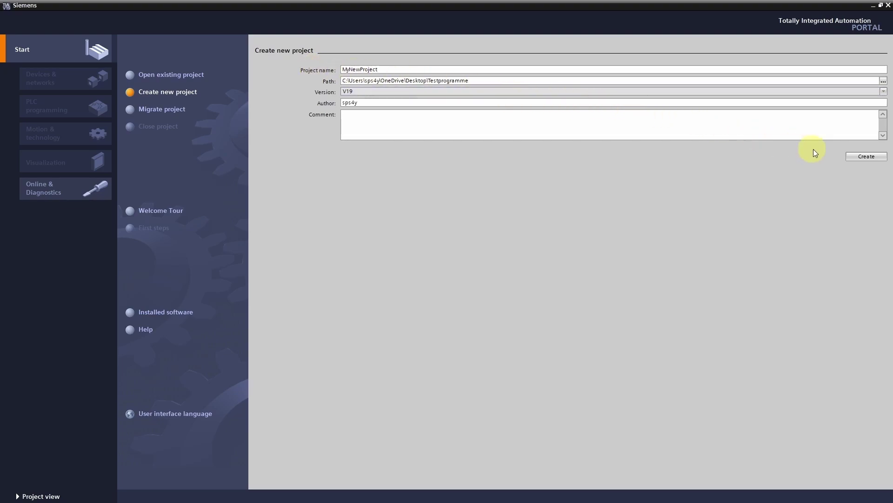
left_click(859, 158)
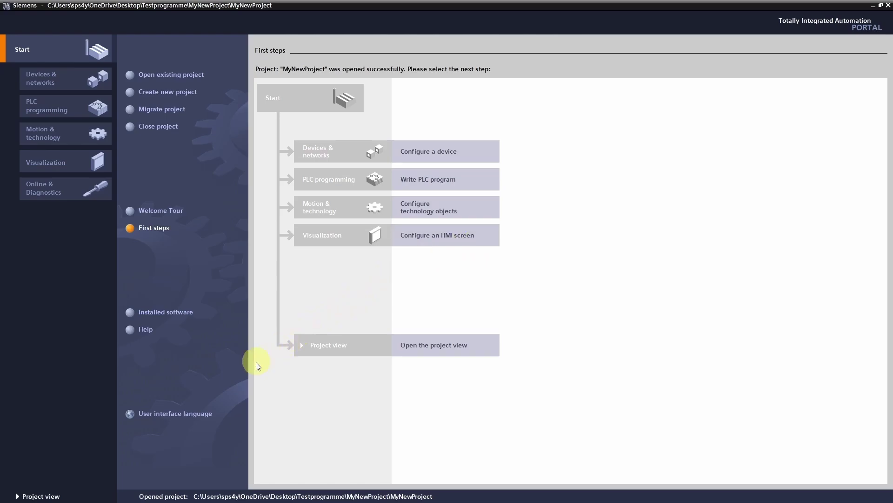
- Switch to the project view of MyNewProject
left_click(40, 496)
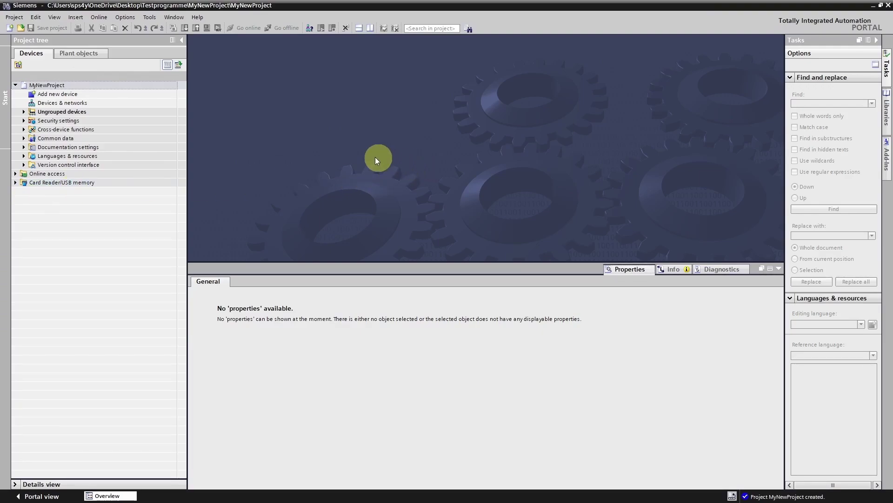
- Add a CPU 1211C AC/DC/Rly, article 6ES7 211-1BE40-0XB0, as PLC_1 via Add new device
double_click(68, 96)
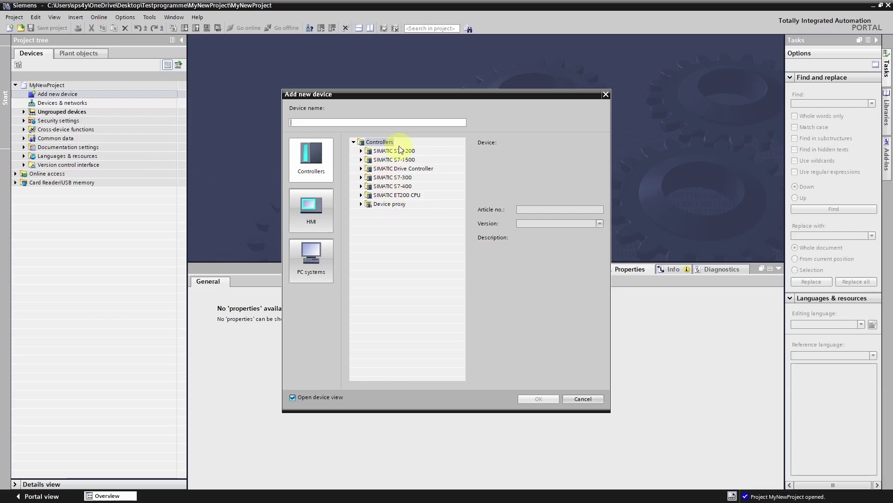
left_click(378, 142)
left_click(361, 150)
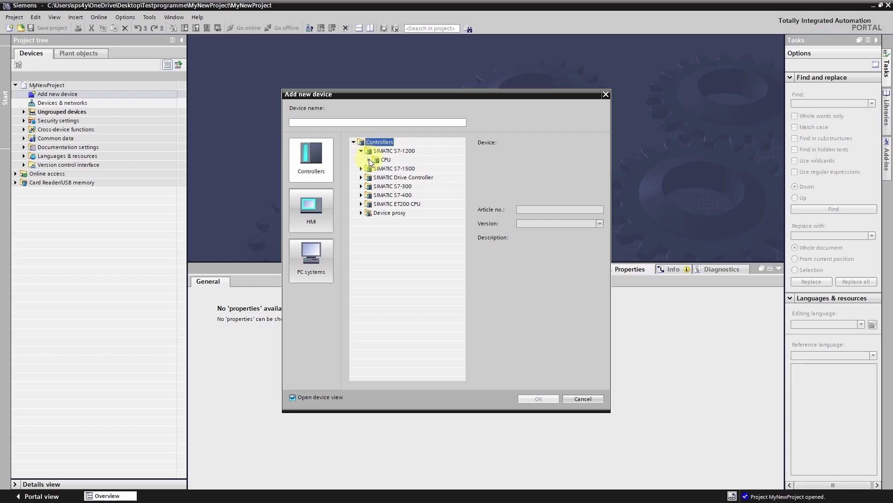
left_click(370, 159)
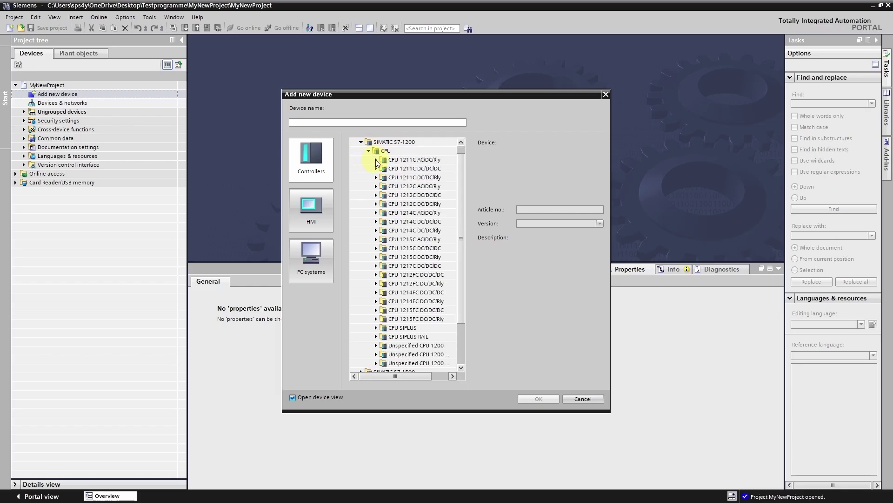
left_click(375, 159)
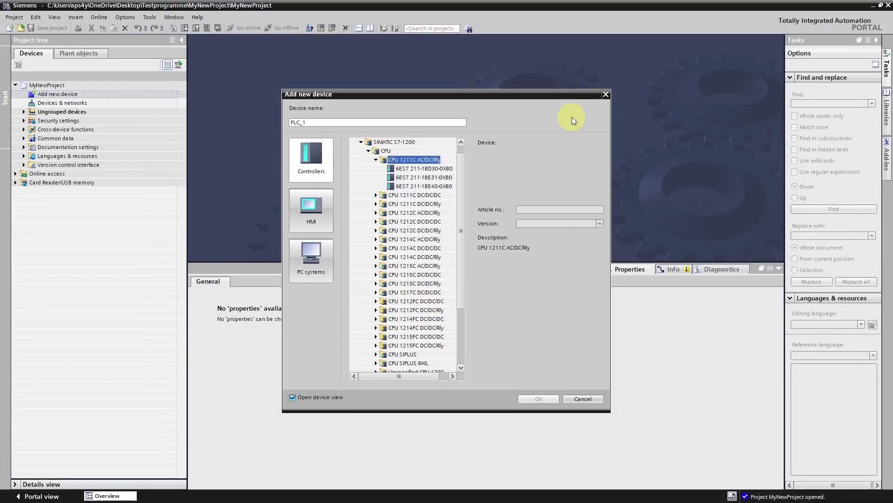
left_click(423, 185)
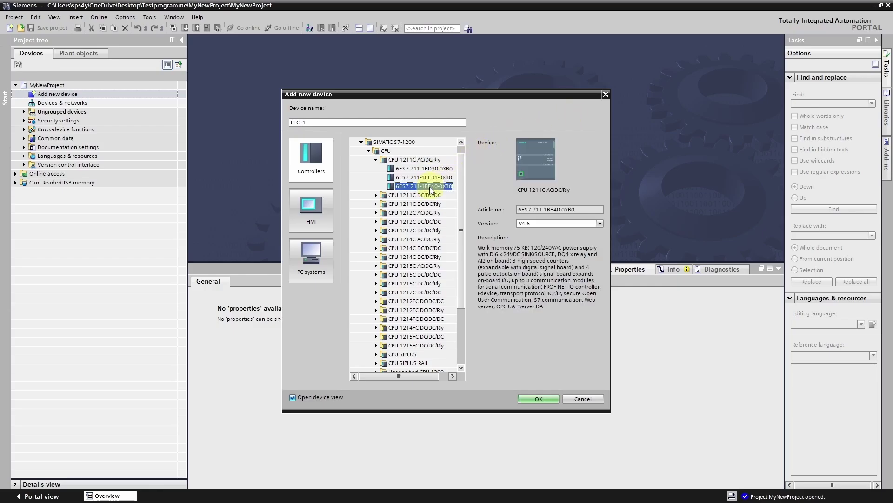
left_click(535, 398)
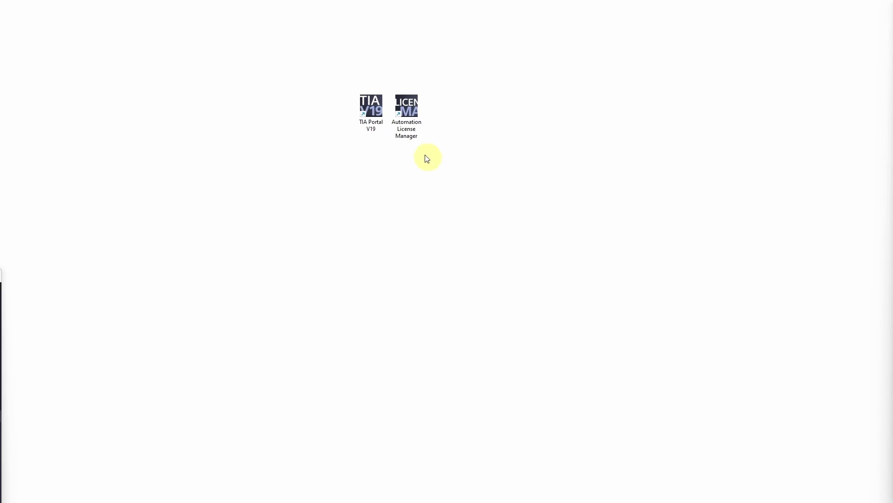
- Launch Automation License Manager from its desktop shortcut
double_click(406, 117)
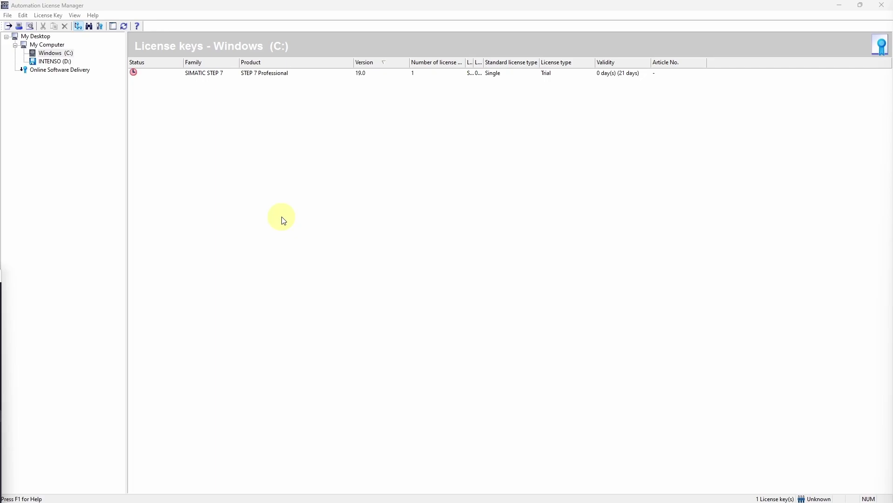
- Drag the STEP 7 Professional combo key from INTENSO (D:) onto Windows (C:)
left_click(66, 63)
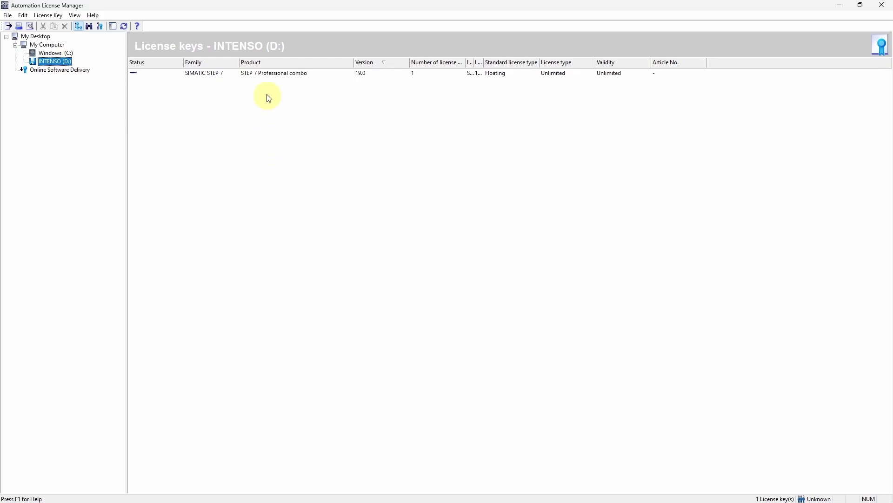
left_click(268, 75)
left_click_drag(276, 78, 64, 55)
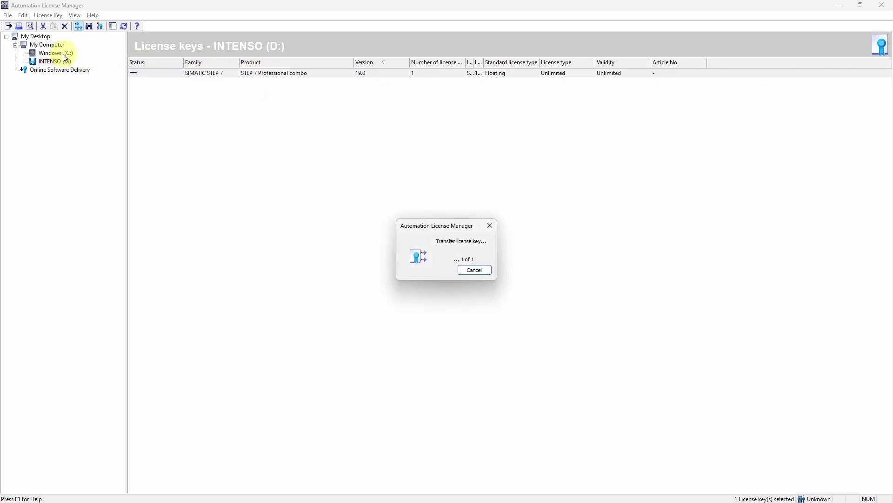